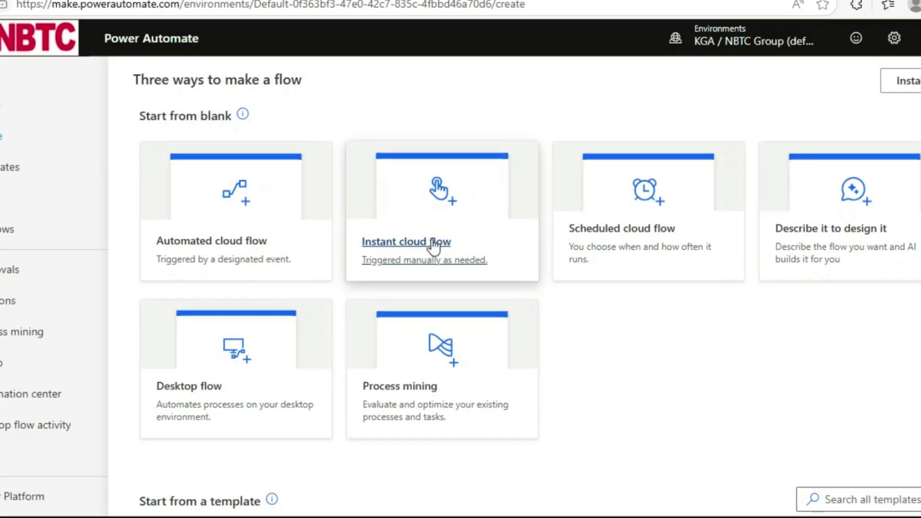
# Create an instant cloud flow named Teams that uses the Manually trigger a flow trigger.
pyautogui.click(434, 245)
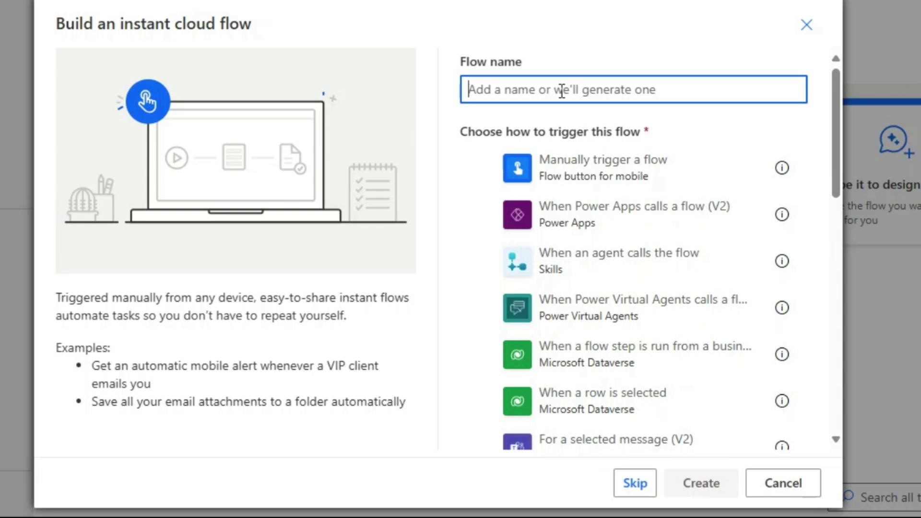
pyautogui.write('Teams')
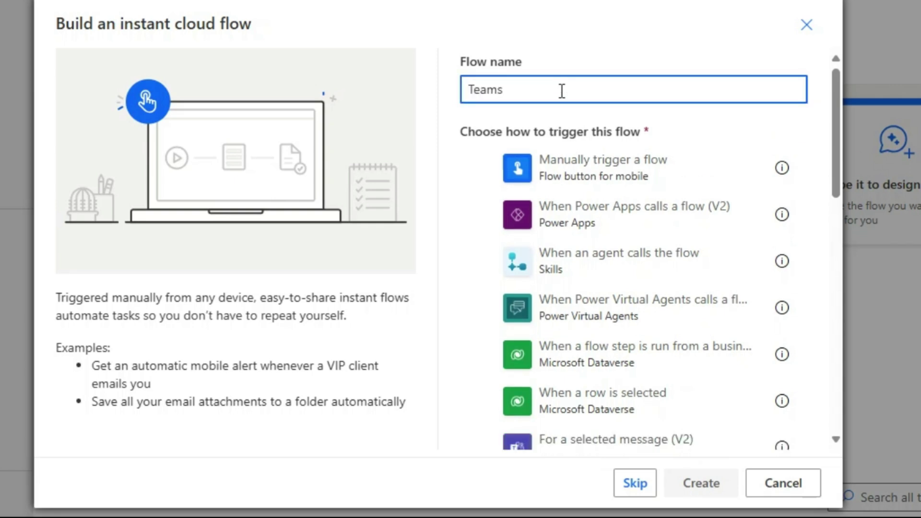
pyautogui.click(482, 167)
pyautogui.click(701, 483)
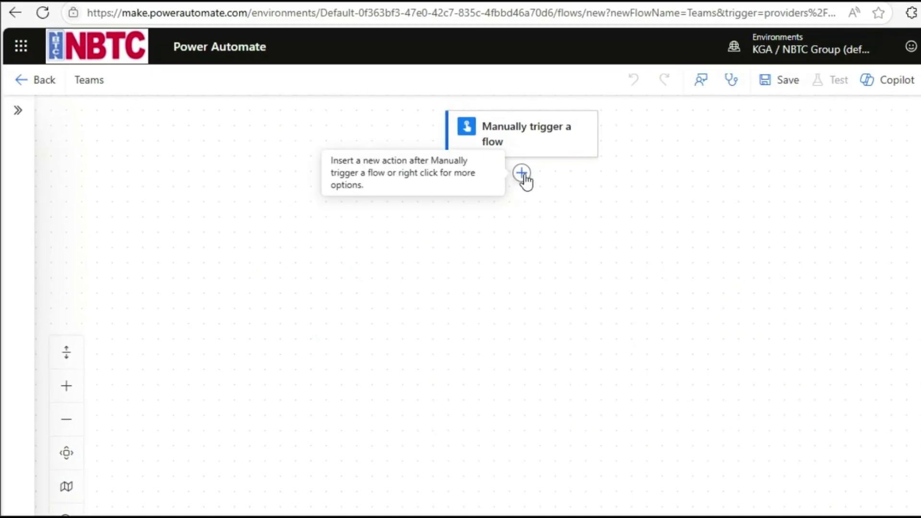
# Add the Microsoft Teams action Post adaptive card and wait for a response after the manual trigger.
pyautogui.click(521, 173)
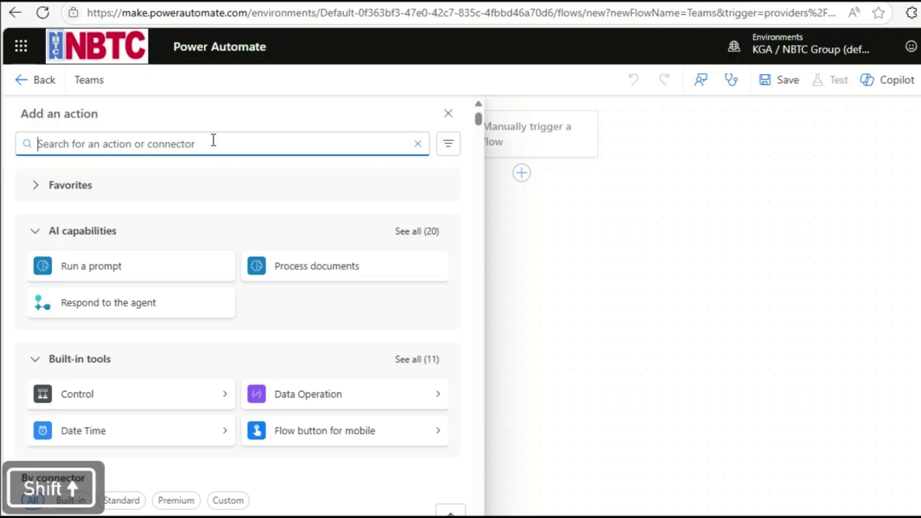
pyautogui.write('Teams')
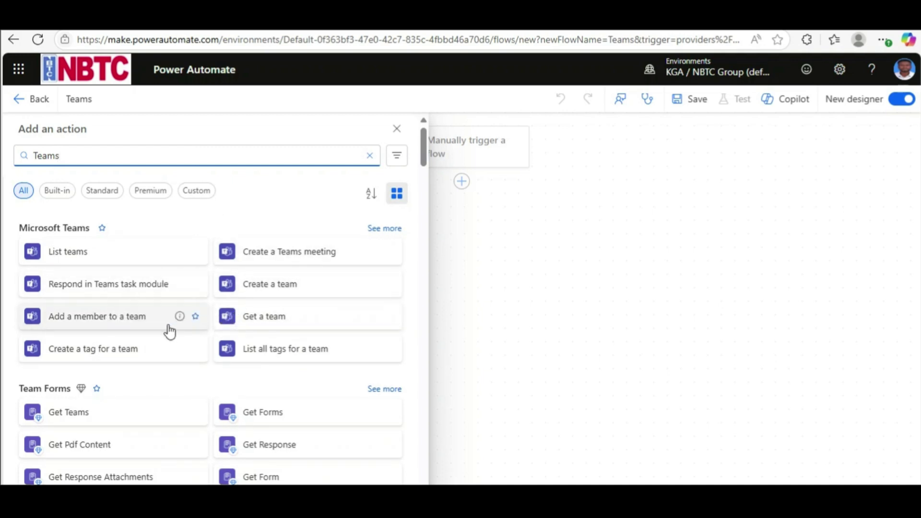
pyautogui.click(382, 229)
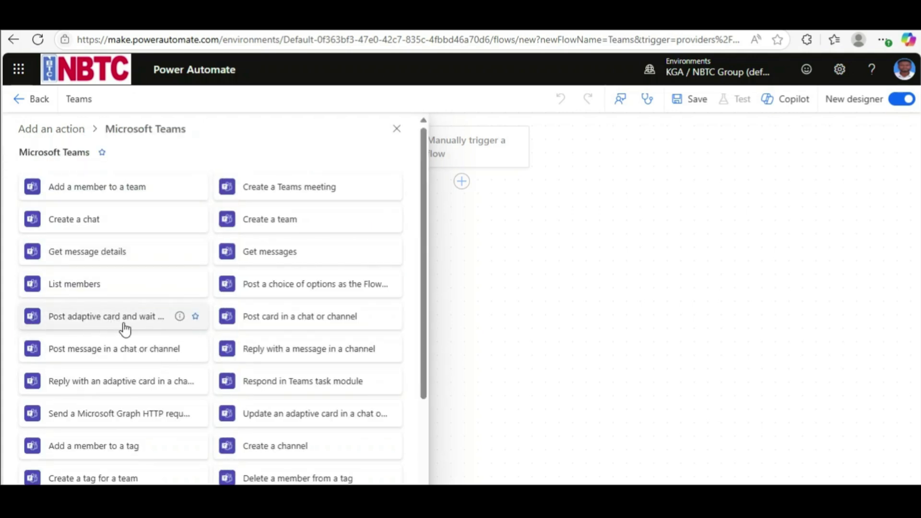
pyautogui.click(139, 317)
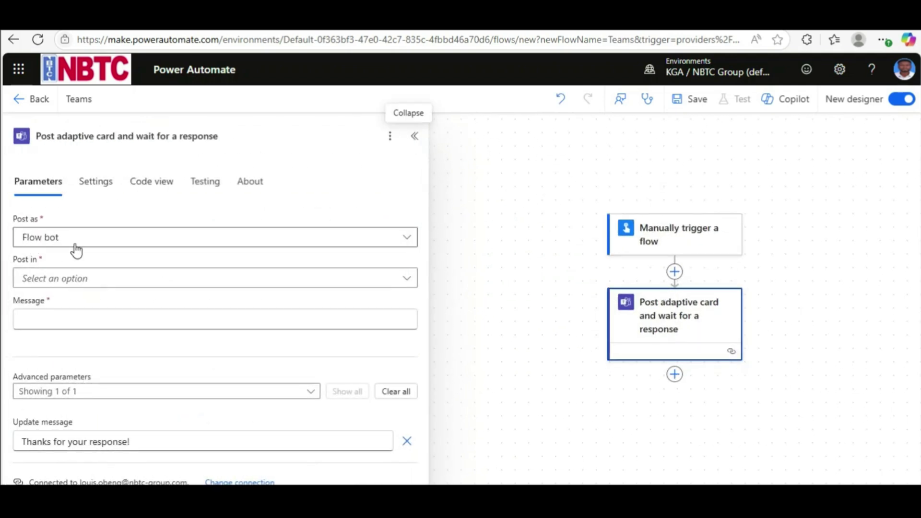
# Set the adaptive card action to post in a Channel, with team Human Resources Department and channel Human Resources.
pyautogui.click(52, 282)
pyautogui.click(52, 307)
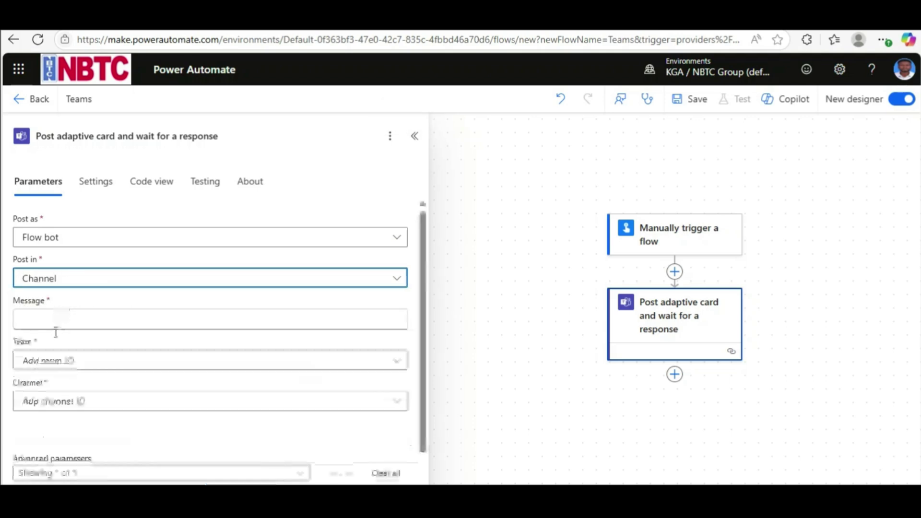
pyautogui.scroll(-1, 53, 351)
pyautogui.click(55, 304)
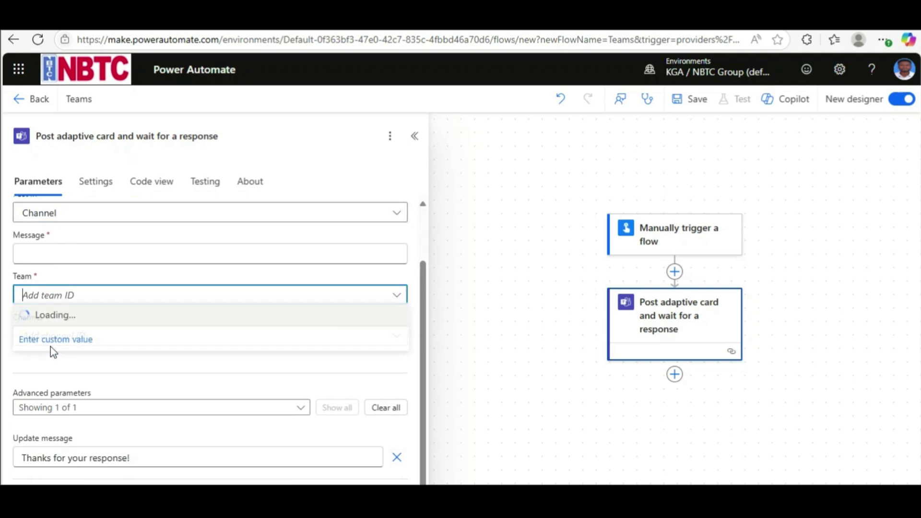
pyautogui.click(79, 324)
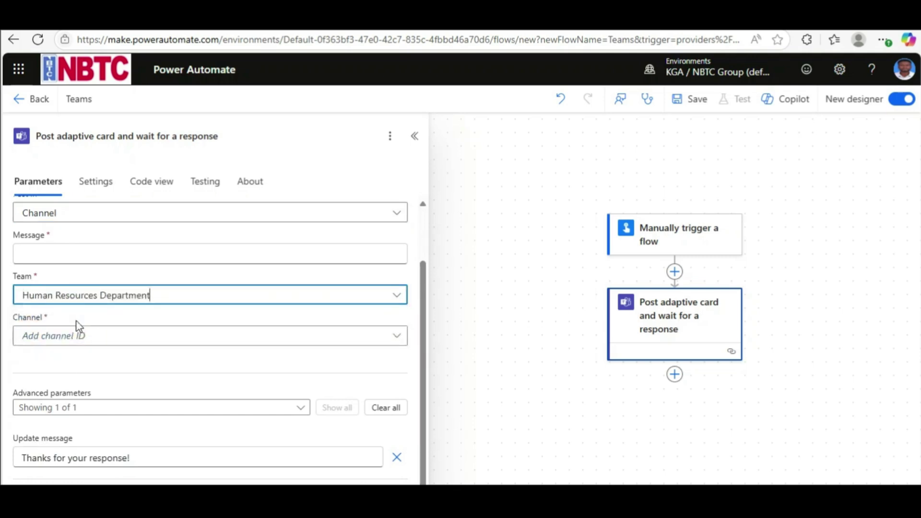
pyautogui.click(78, 335)
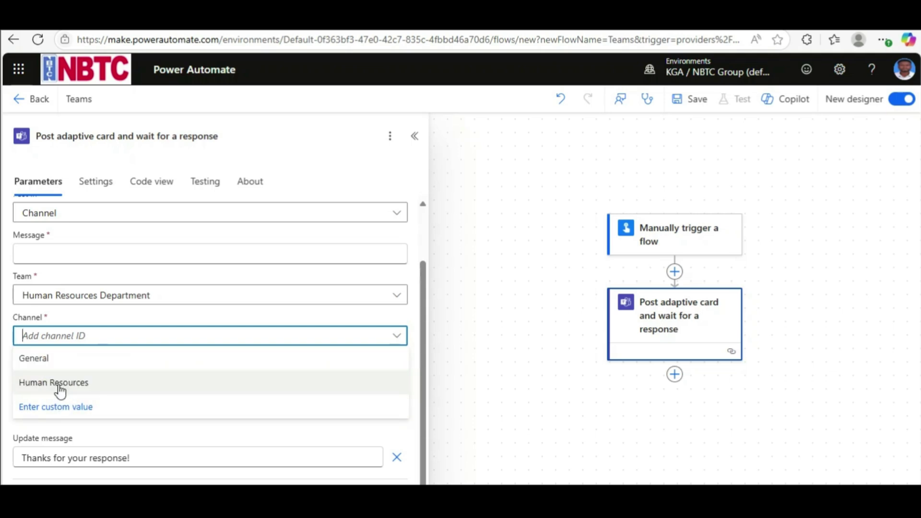
pyautogui.click(60, 382)
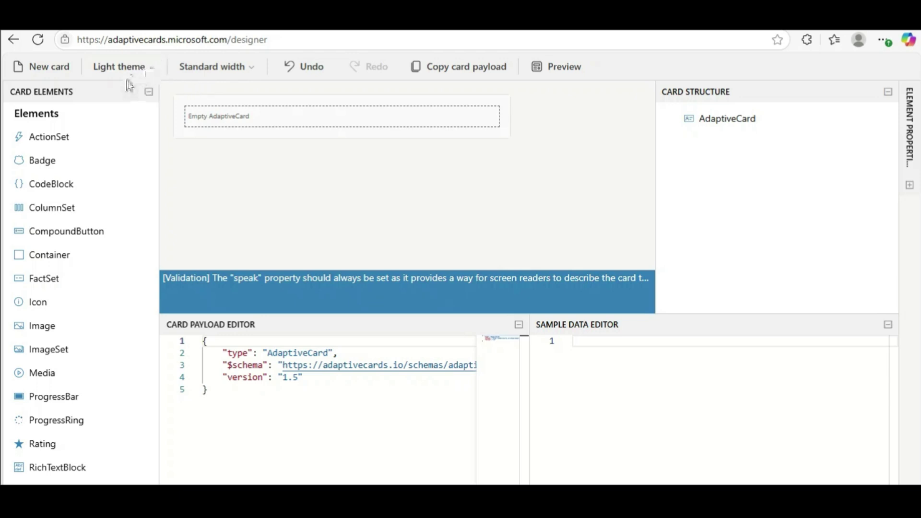
# In the Adaptive Cards designer, start a new card from the Simple Time Off Request sample.
pyautogui.click(20, 71)
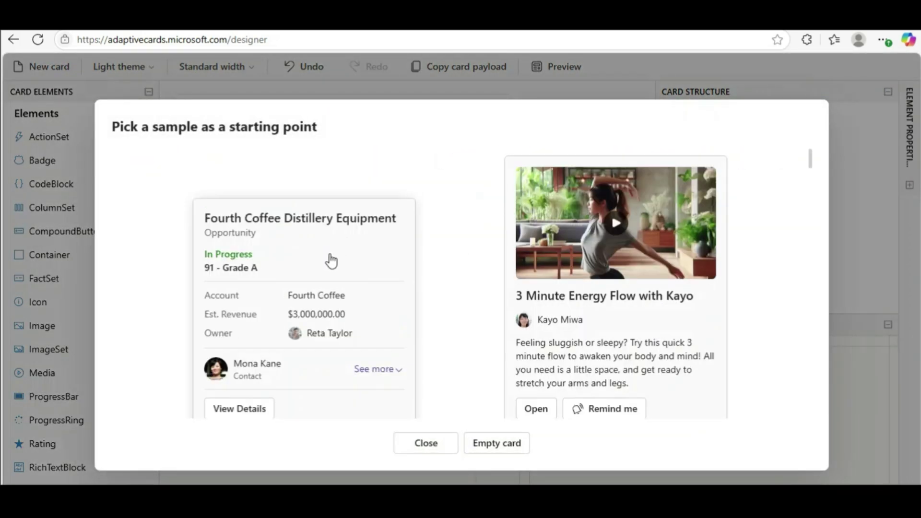
pyautogui.scroll(-15, 448, 284)
pyautogui.scroll(-15, 455, 299)
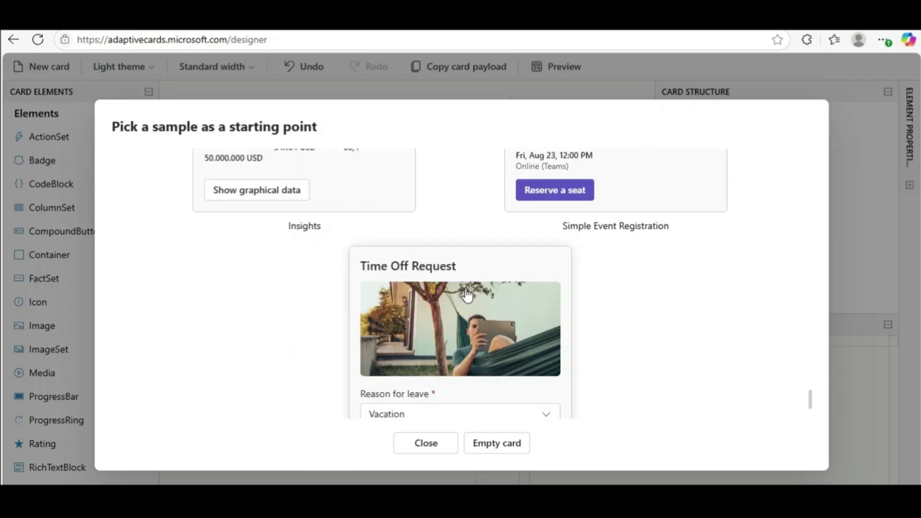
pyautogui.scroll(-3, 466, 295)
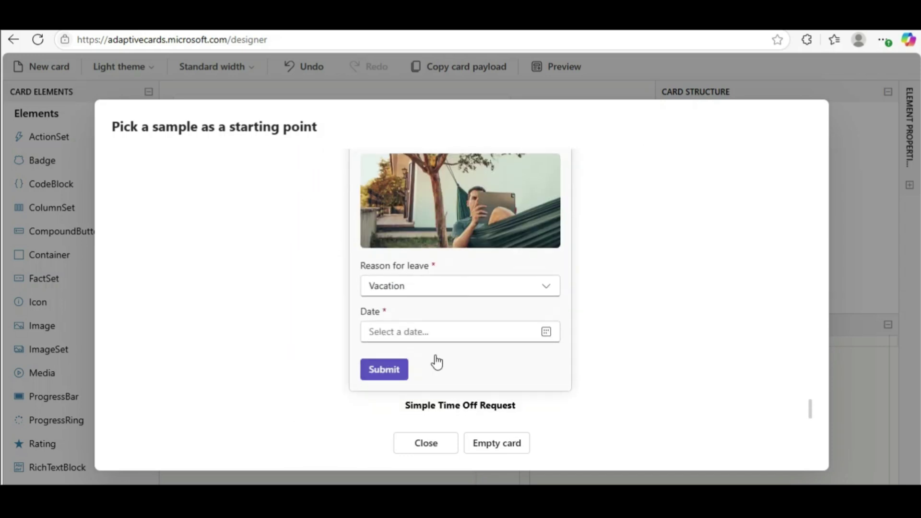
pyautogui.click(432, 245)
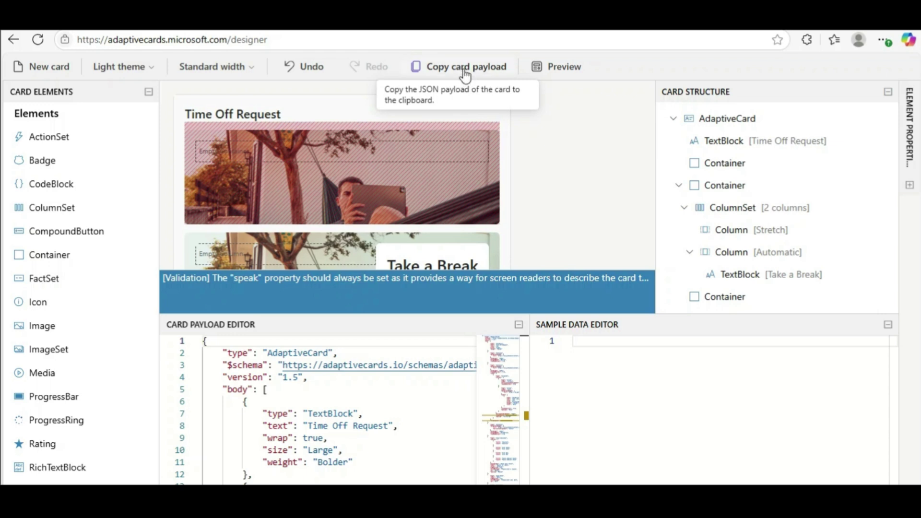
# Copy the Time Off Request card's JSON payload and paste it as the adaptive card action's message in the Power Automate flow.
pyautogui.moveTo(235, 29)
pyautogui.click(235, 30)
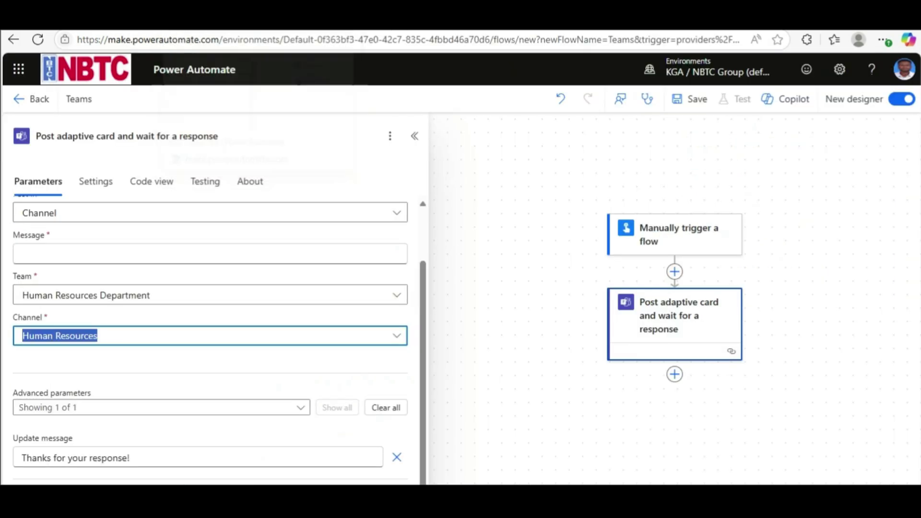
pyautogui.click(106, 250)
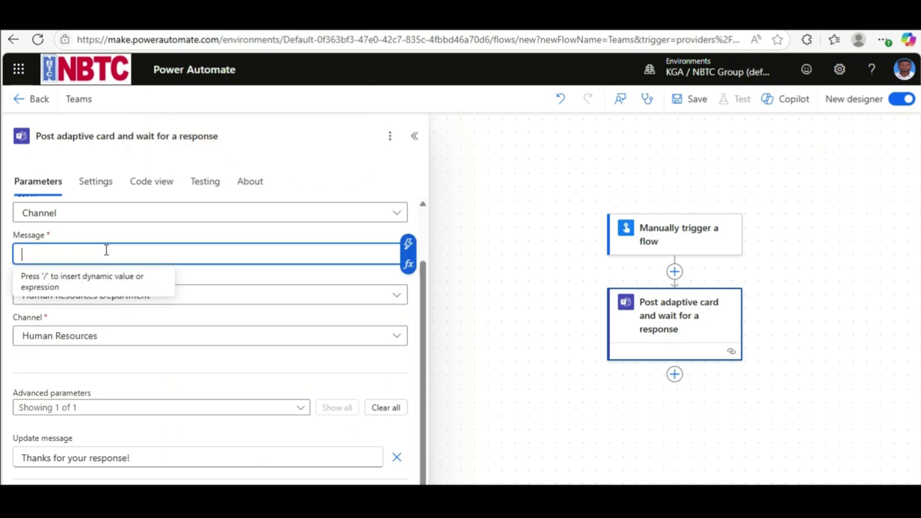
pyautogui.hotkey('ctrl', 'v')
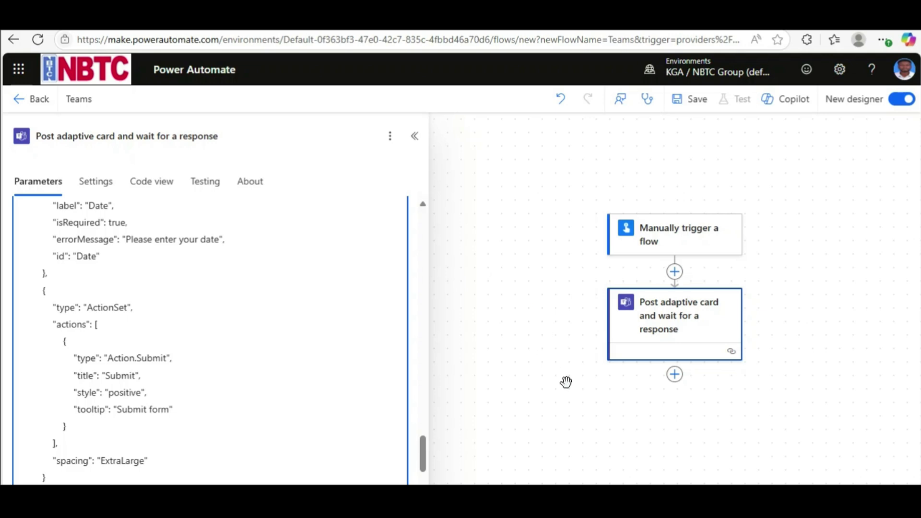
pyautogui.click(651, 388)
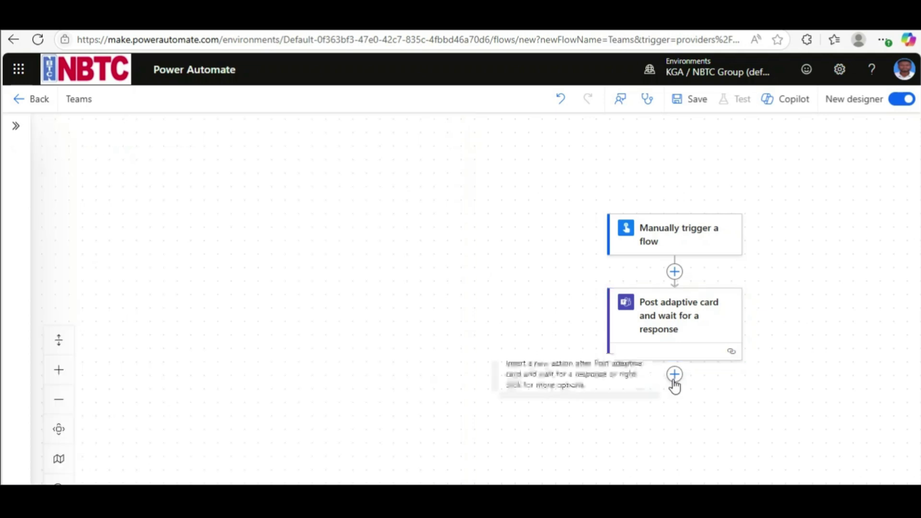
# Search for Notification and add the Send an email notification (V3) action after the adaptive card action.
pyautogui.click(673, 376)
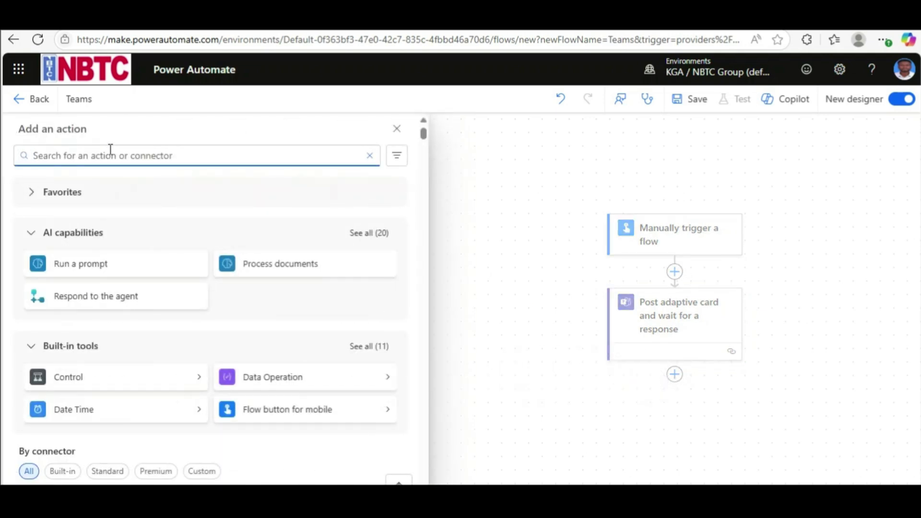
pyautogui.write('Noti')
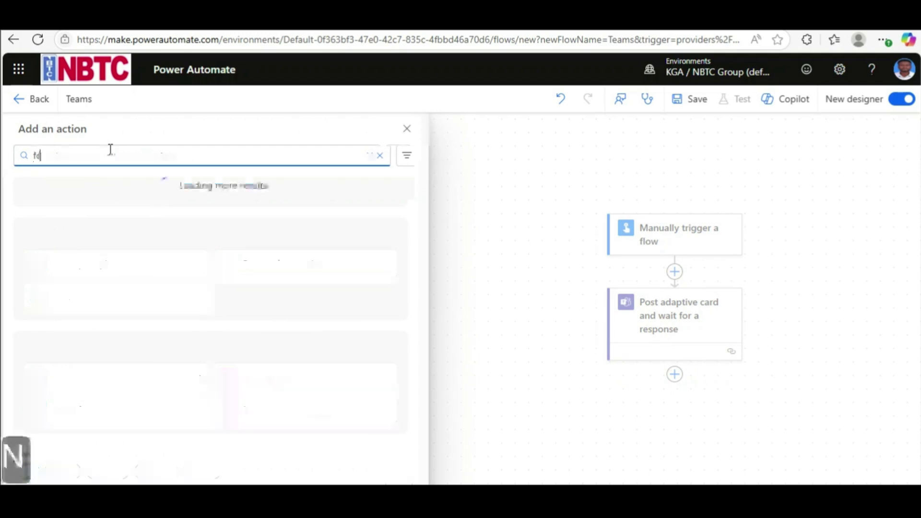
pyautogui.write('fi')
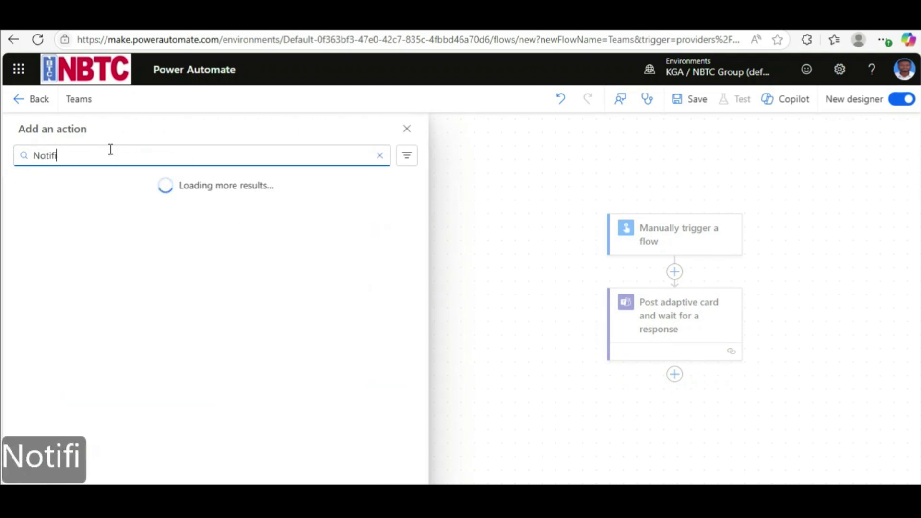
pyautogui.write('cation')
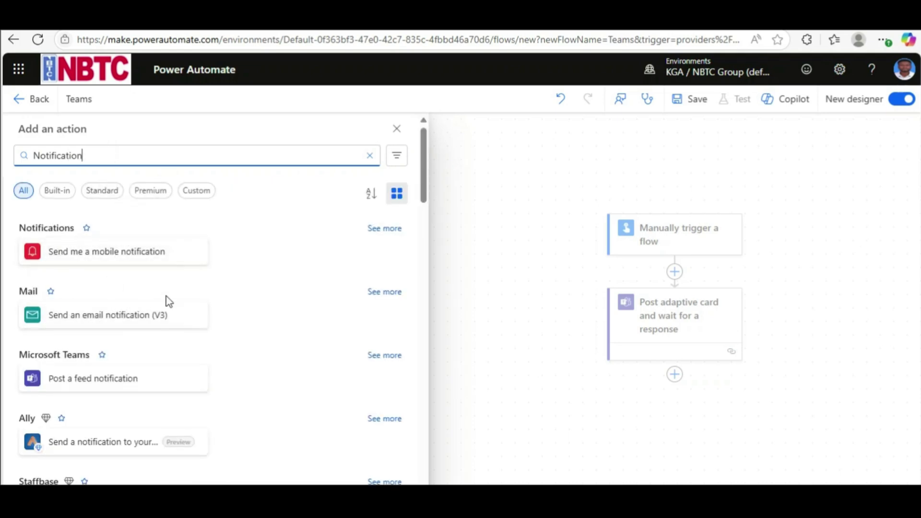
pyautogui.click(126, 323)
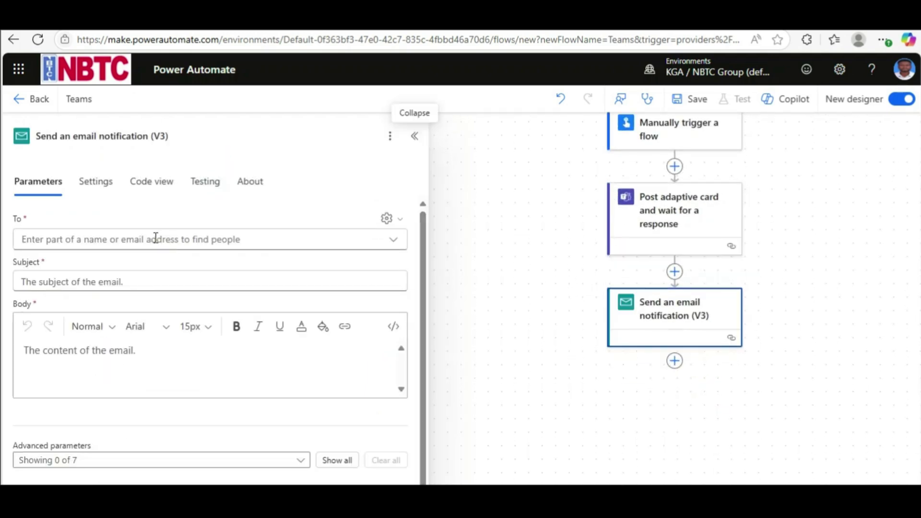
# Choose the recipient of the email notification from the people search and set the subject to Adaptive Card.
pyautogui.click(156, 238)
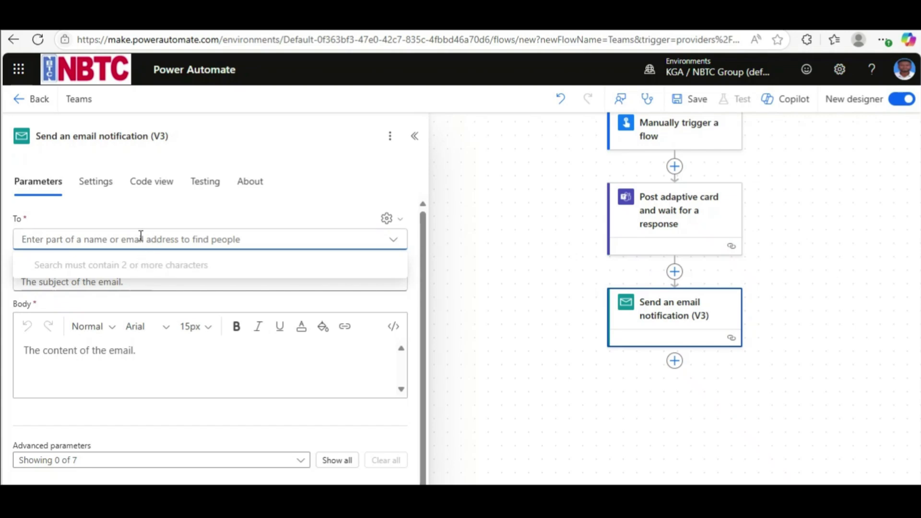
pyautogui.write('louis')
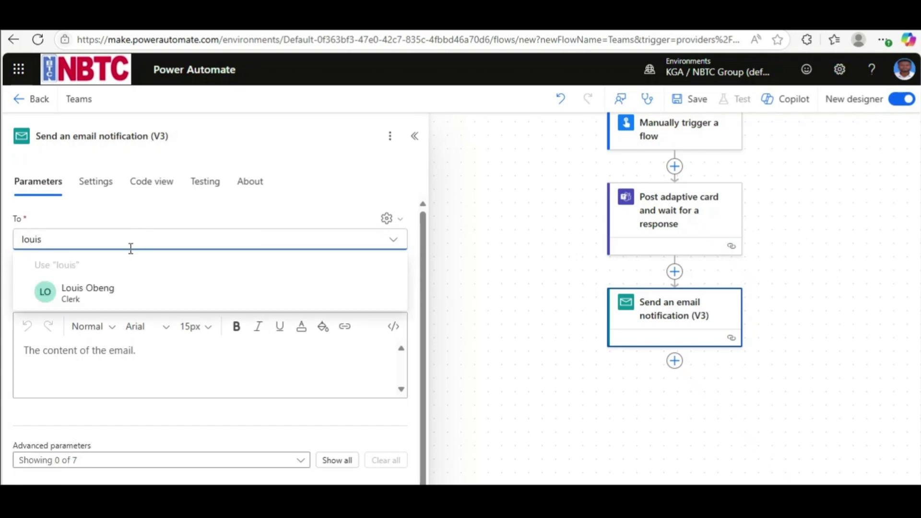
pyautogui.click(91, 286)
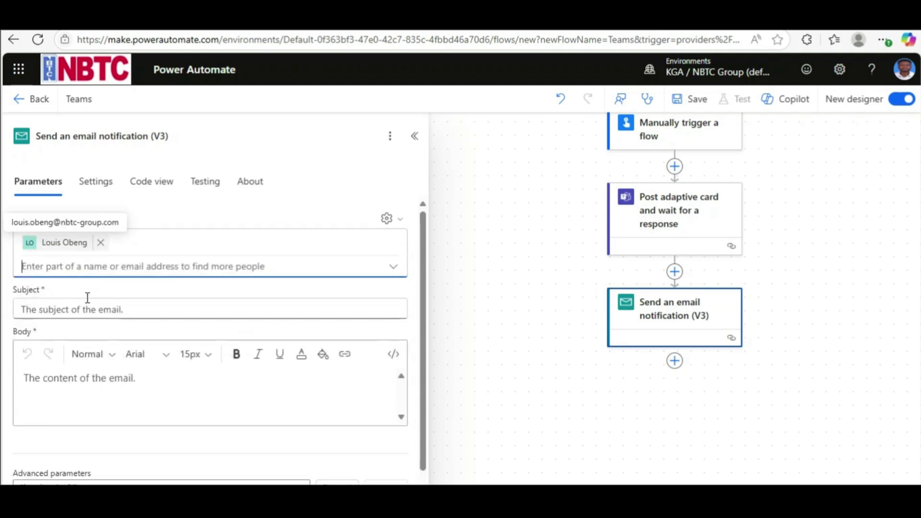
pyautogui.scroll(-1, 68, 297)
pyautogui.click(71, 270)
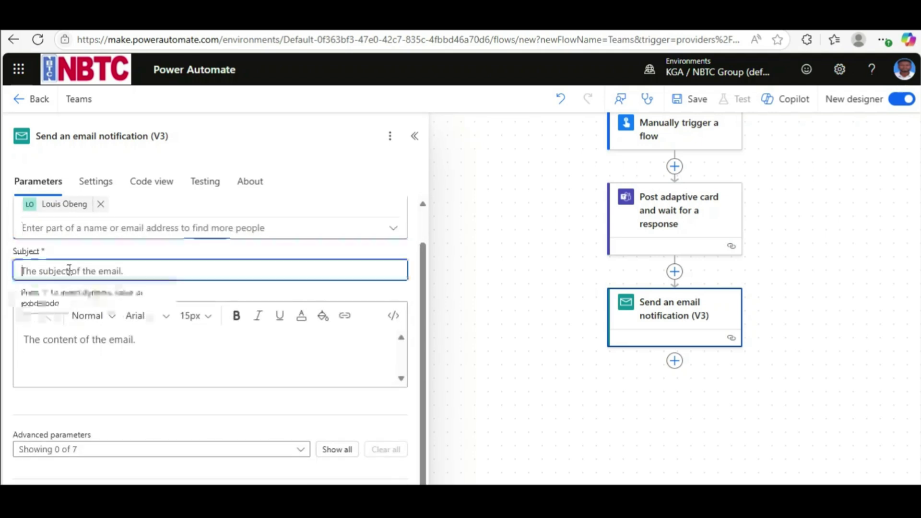
pyautogui.write('Ada')
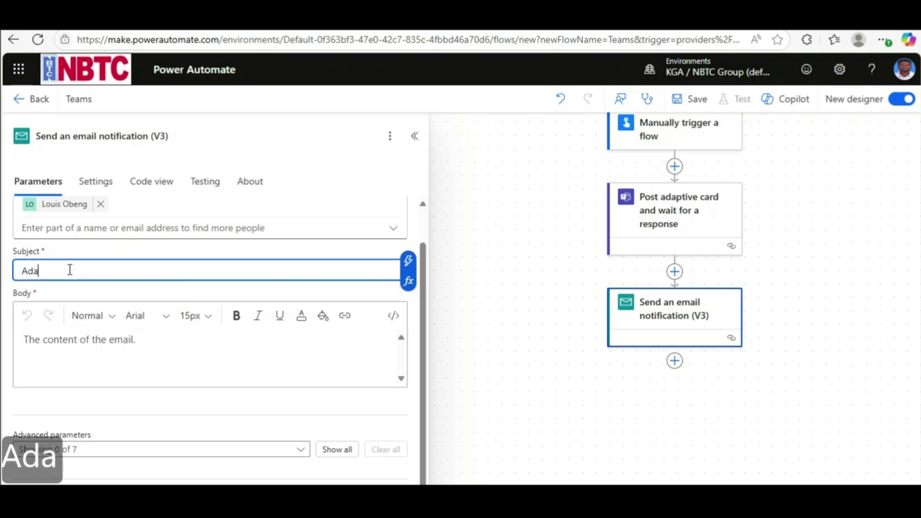
pyautogui.write('ptive ')
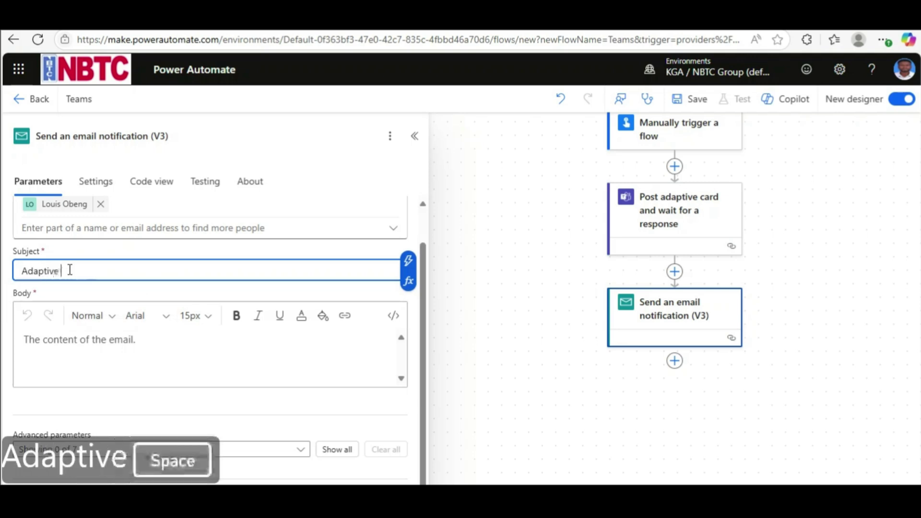
pyautogui.write('Card')
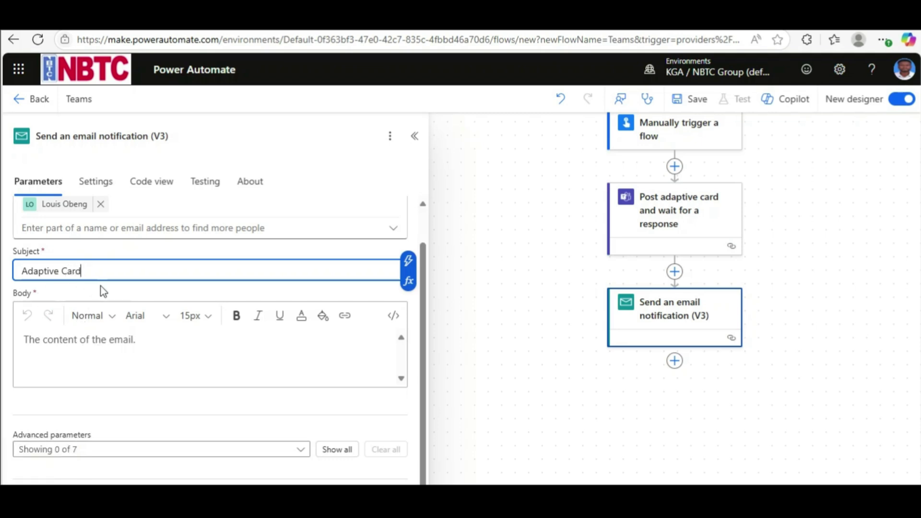
# Insert the adaptive card response's dynamic value body/responder/displayName into the email body.
pyautogui.click(105, 336)
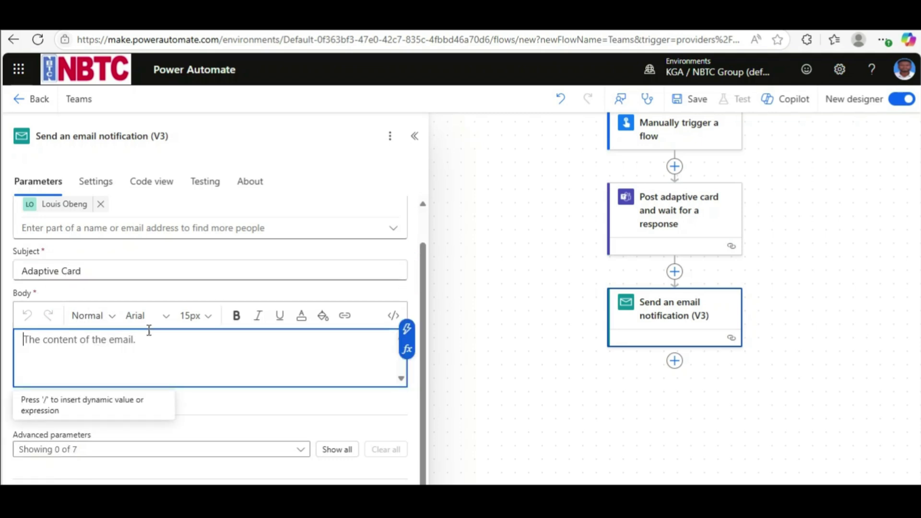
pyautogui.click(408, 327)
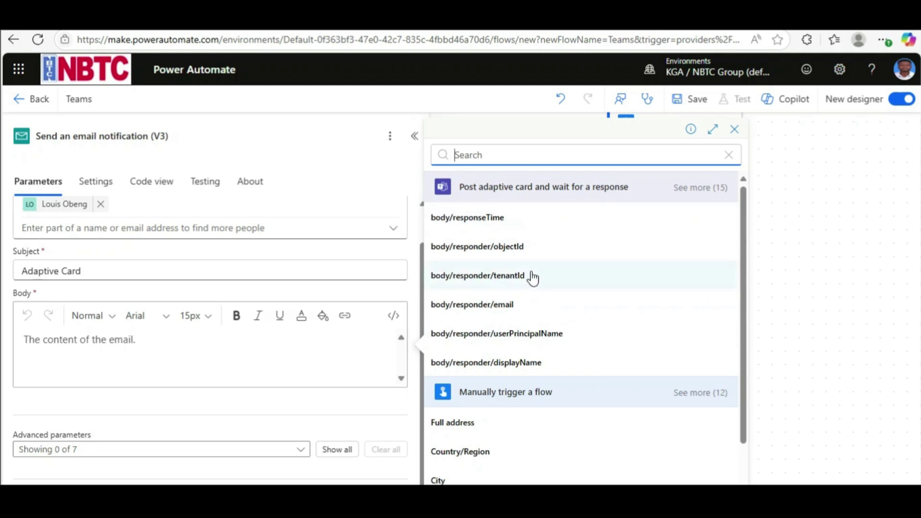
pyautogui.click(519, 366)
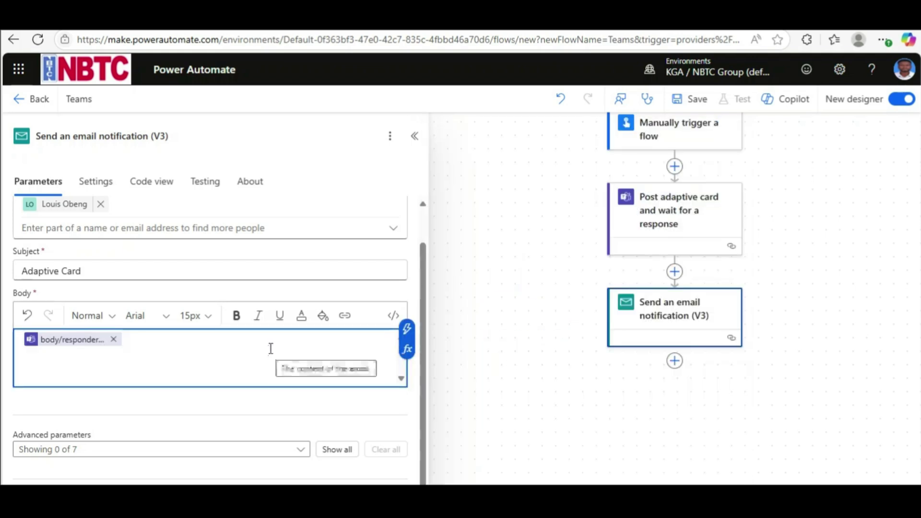
# Insert the adaptive card response's dynamic value body/responseTime on a new line of the email body.
pyautogui.press('Return')
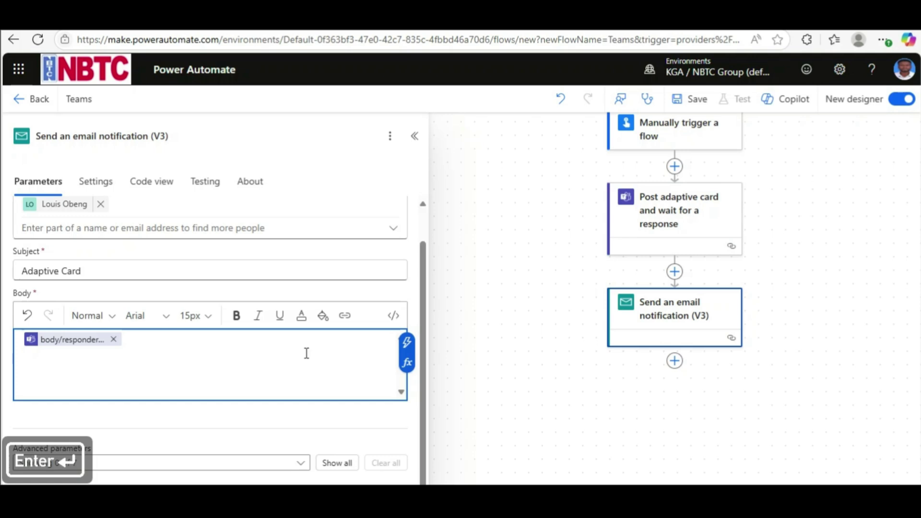
pyautogui.click(406, 341)
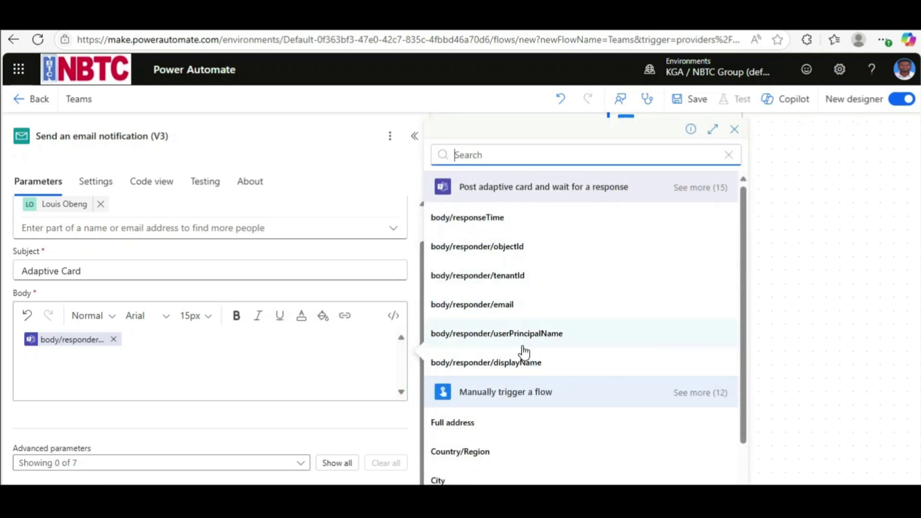
pyautogui.click(500, 219)
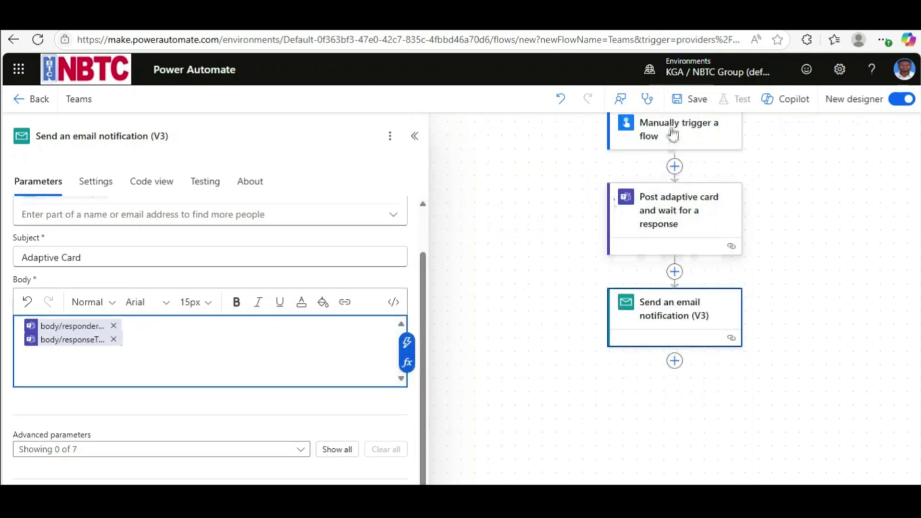
# Save the flow and start a manual test run of it.
pyautogui.click(683, 100)
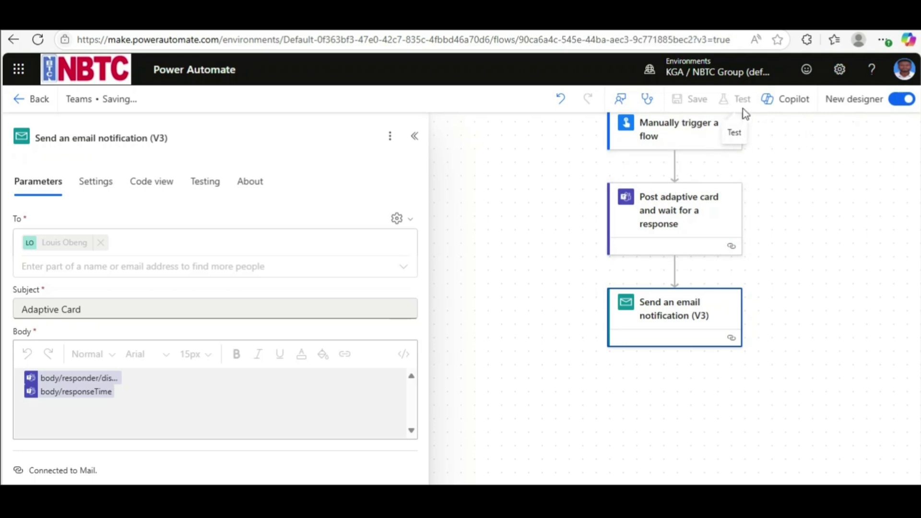
pyautogui.click(742, 101)
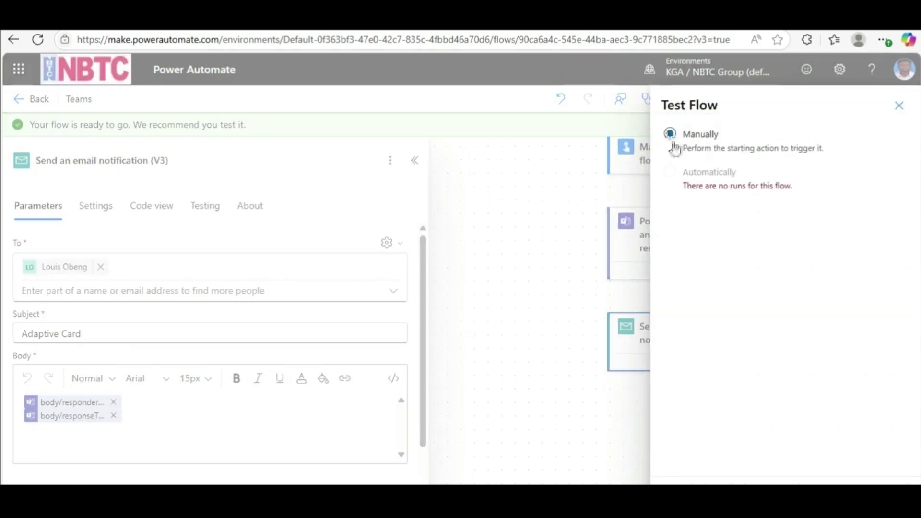
pyautogui.click(690, 477)
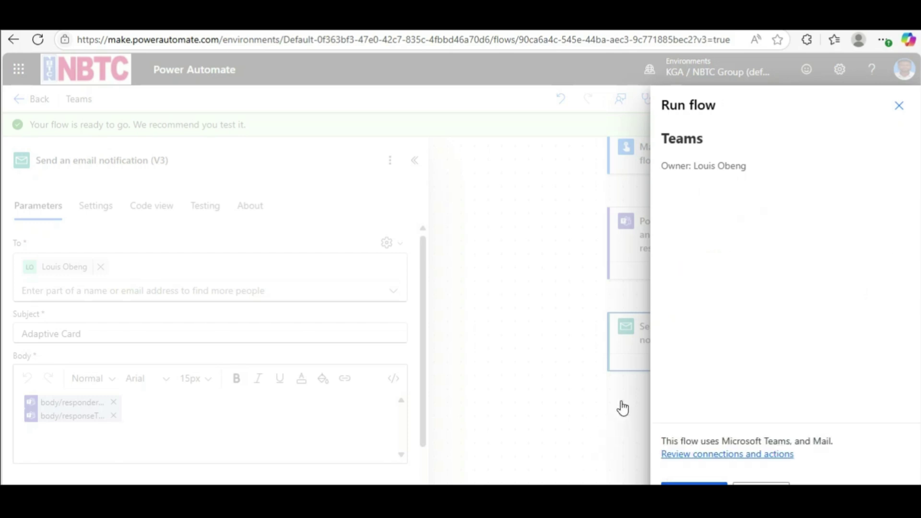
pyautogui.click(694, 483)
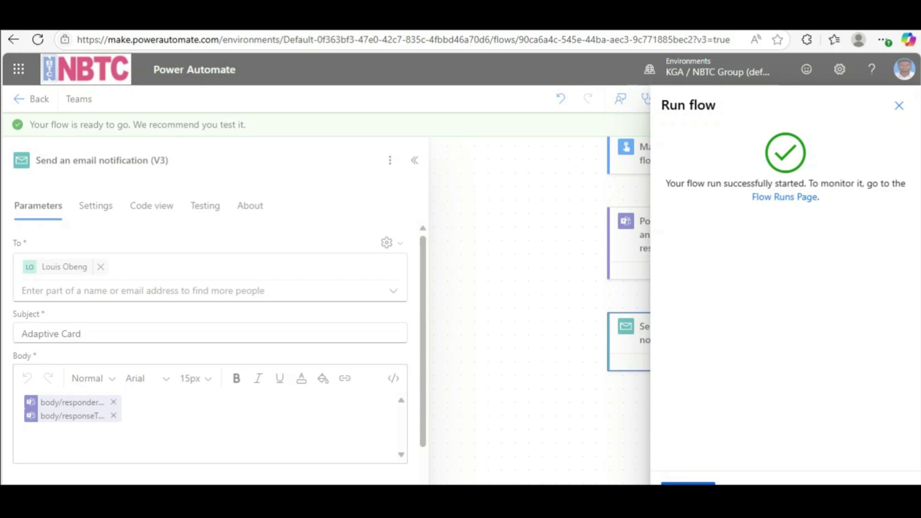
pyautogui.click(688, 483)
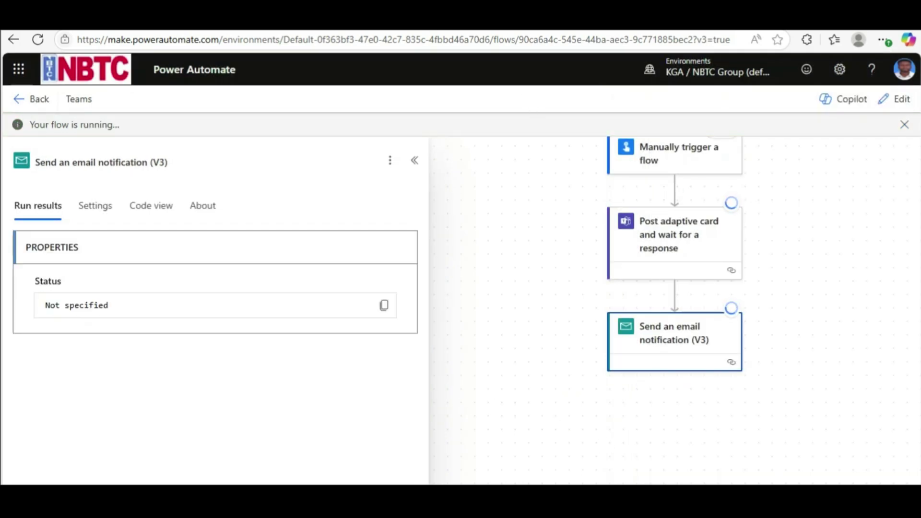
# Switch to Microsoft Teams, dismiss the Copilot promotion, and examine the Time Off Request card posted in the Human Resources channel.
pyautogui.moveTo(76, 23)
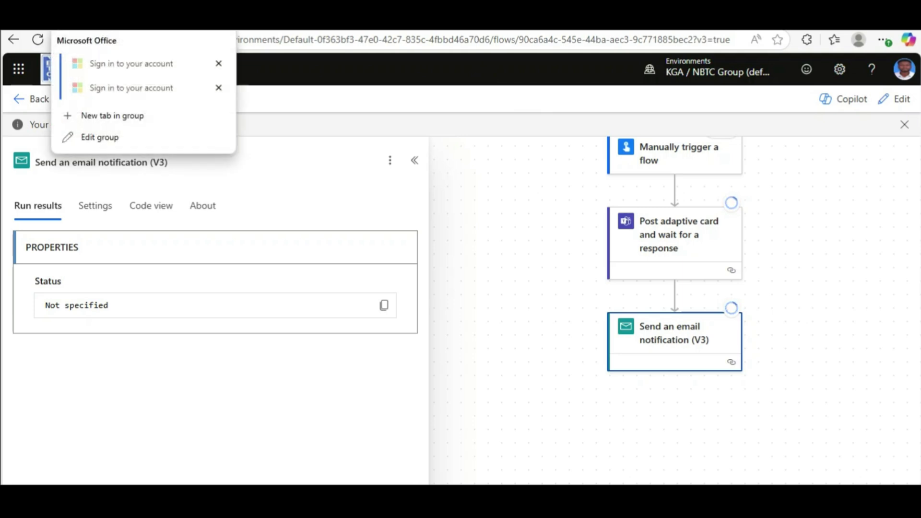
pyautogui.click(130, 22)
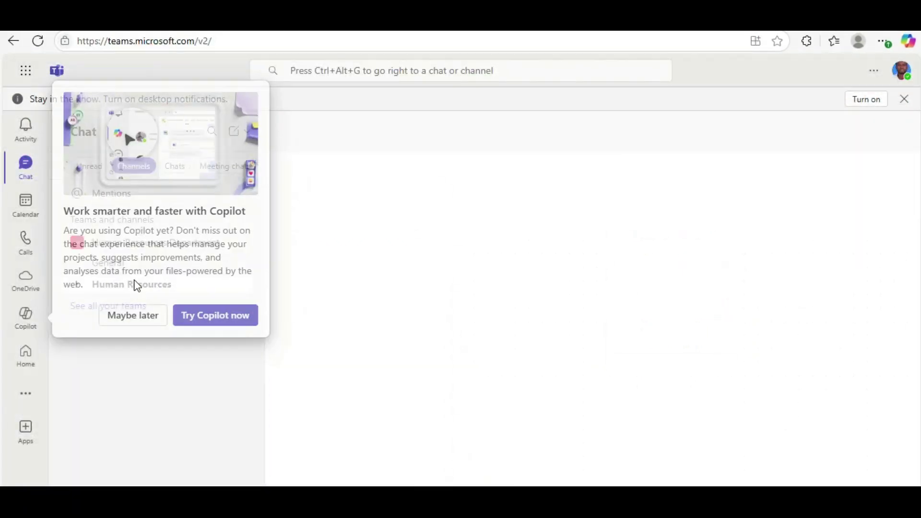
pyautogui.click(144, 319)
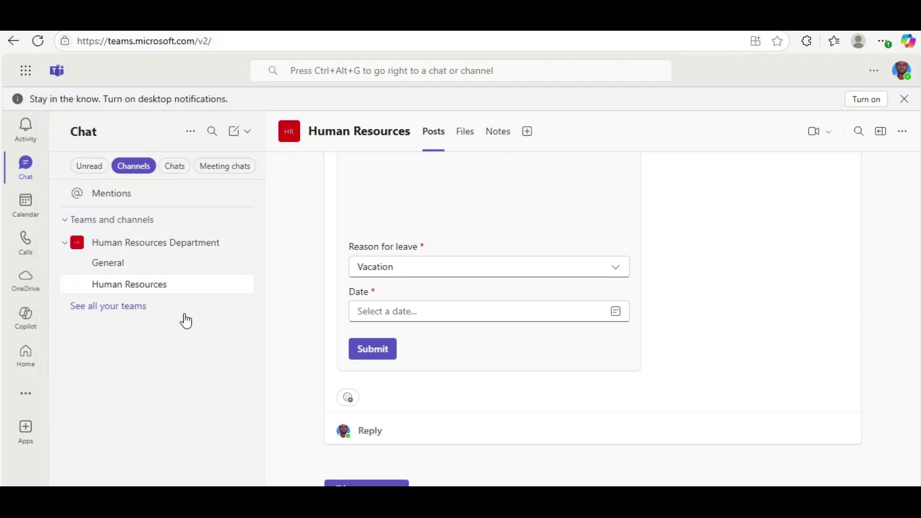
pyautogui.scroll(-8, 380, 263)
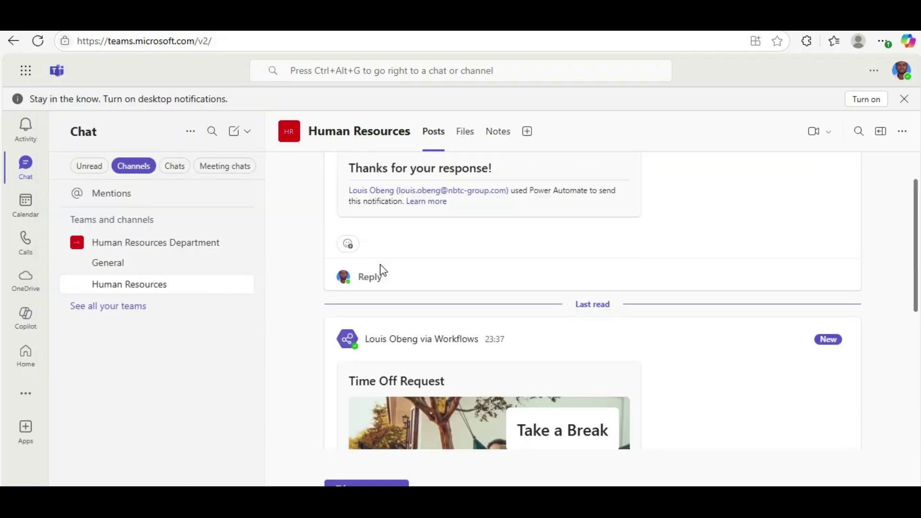
pyautogui.scroll(-3, 395, 272)
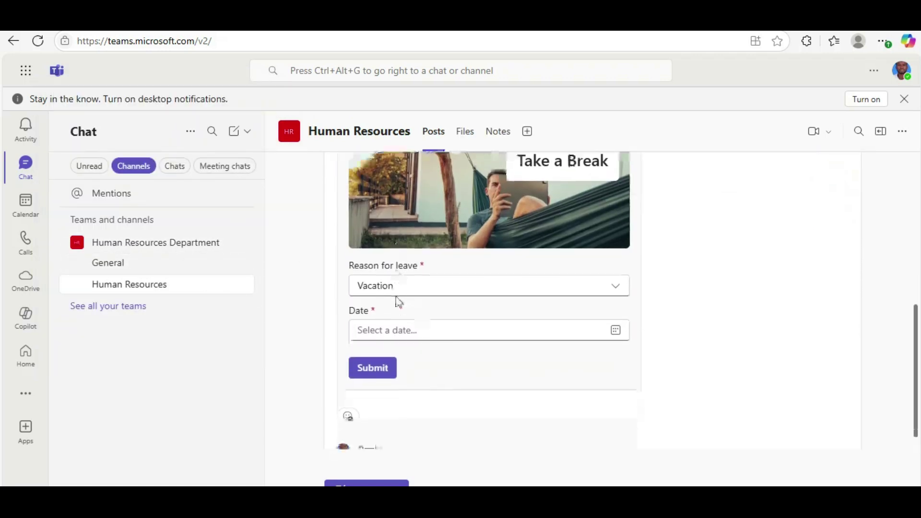
pyautogui.scroll(3, 400, 294)
pyautogui.scroll(-3, 398, 288)
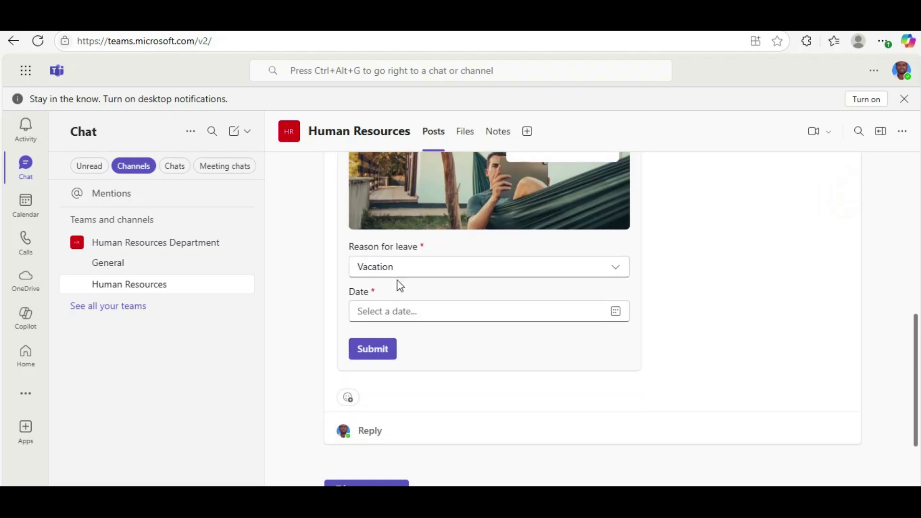
pyautogui.scroll(2, 400, 285)
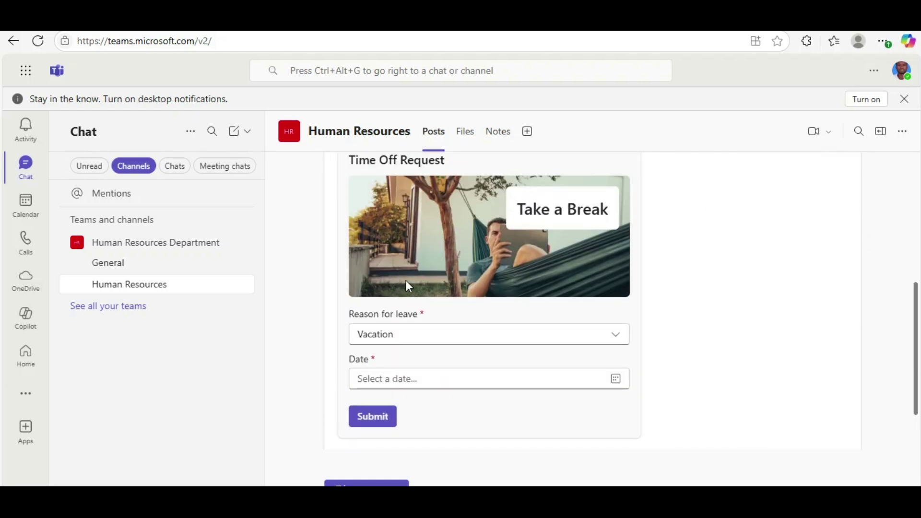
pyautogui.scroll(2, 408, 282)
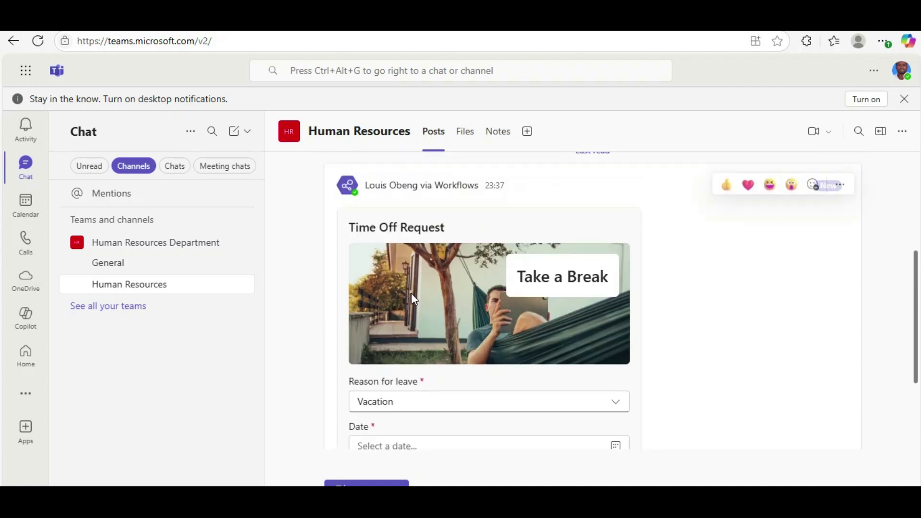
pyautogui.scroll(-2, 413, 297)
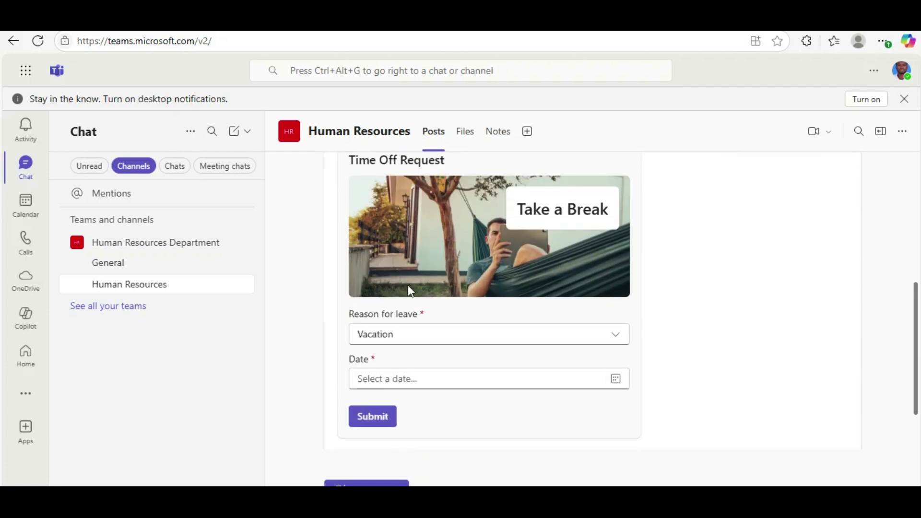